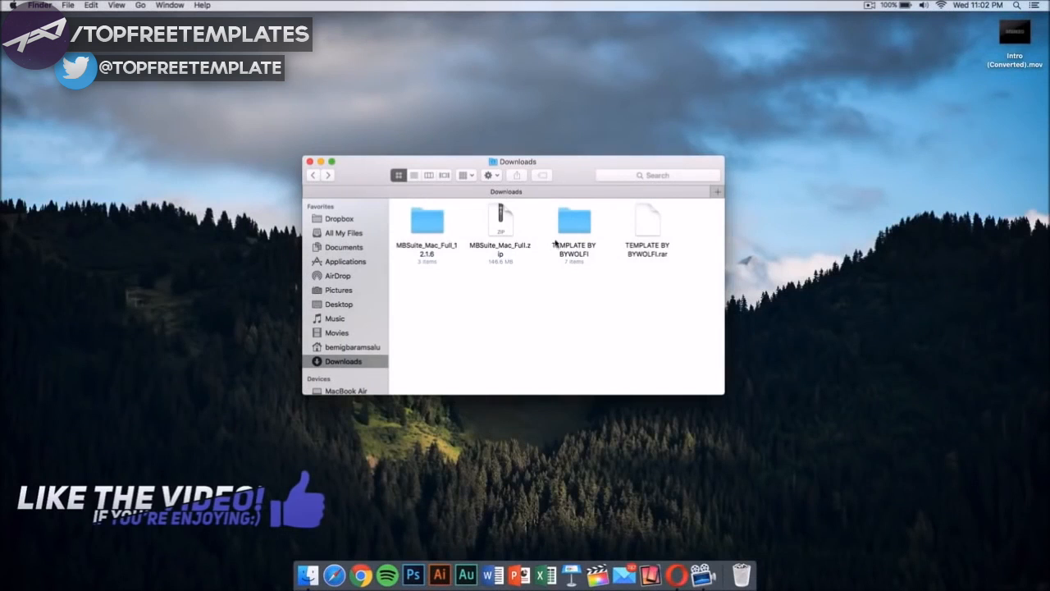
Step: Open the C4D Part.c4d project from the TEMPLATE BY BYWOLFI folder in Cinema 4D
{"action": "double_click", "coordinate": [574, 224]}
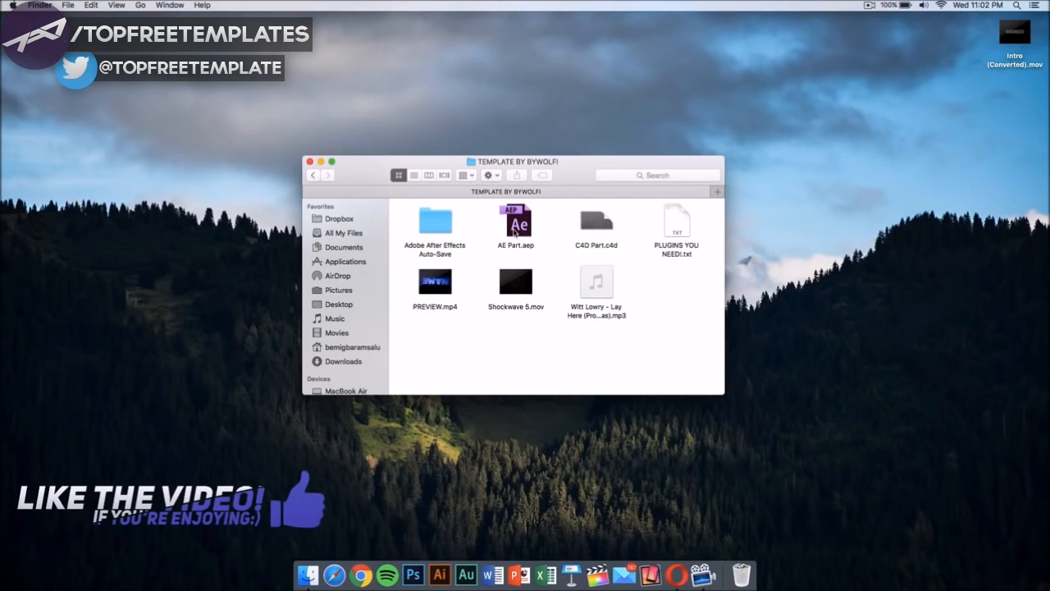
{"action": "double_click", "coordinate": [592, 223]}
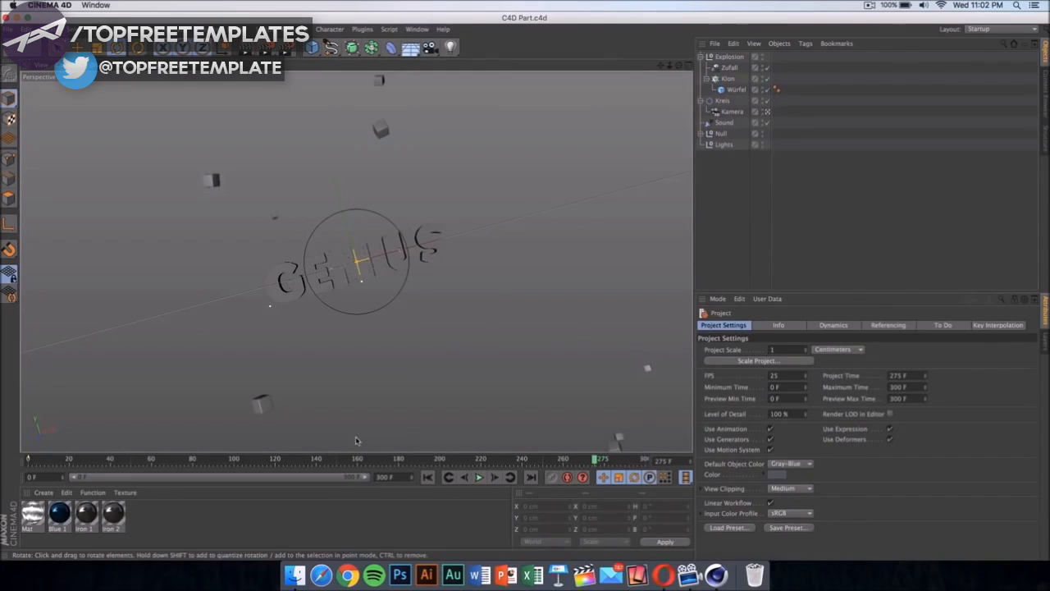
Step: Set the wording of the outer MoText object, the one 70 cm deep, to TECH
{"action": "left_click", "coordinate": [435, 256]}
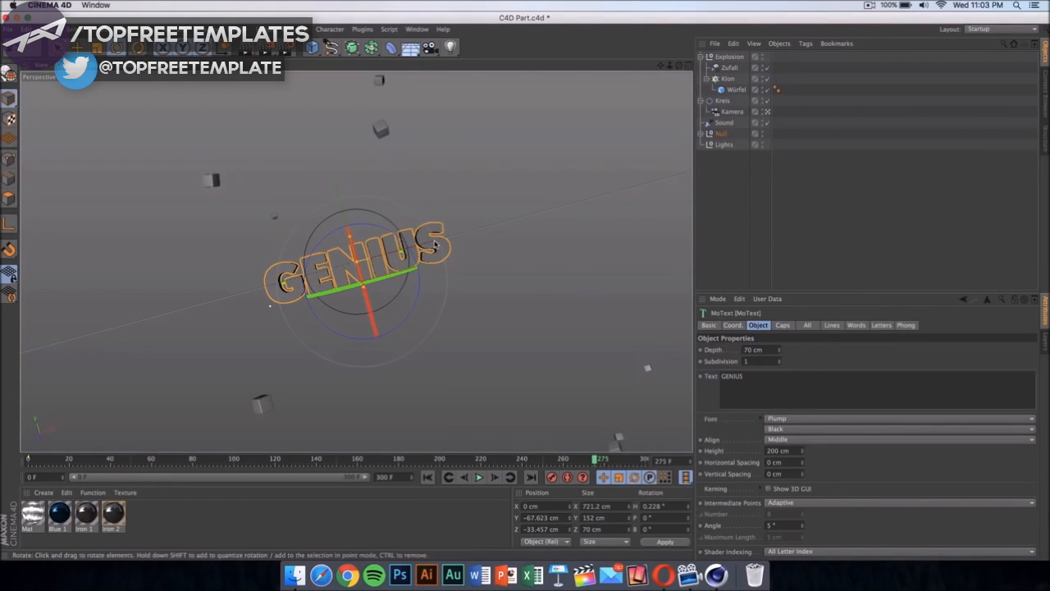
{"action": "double_click", "coordinate": [782, 382]}
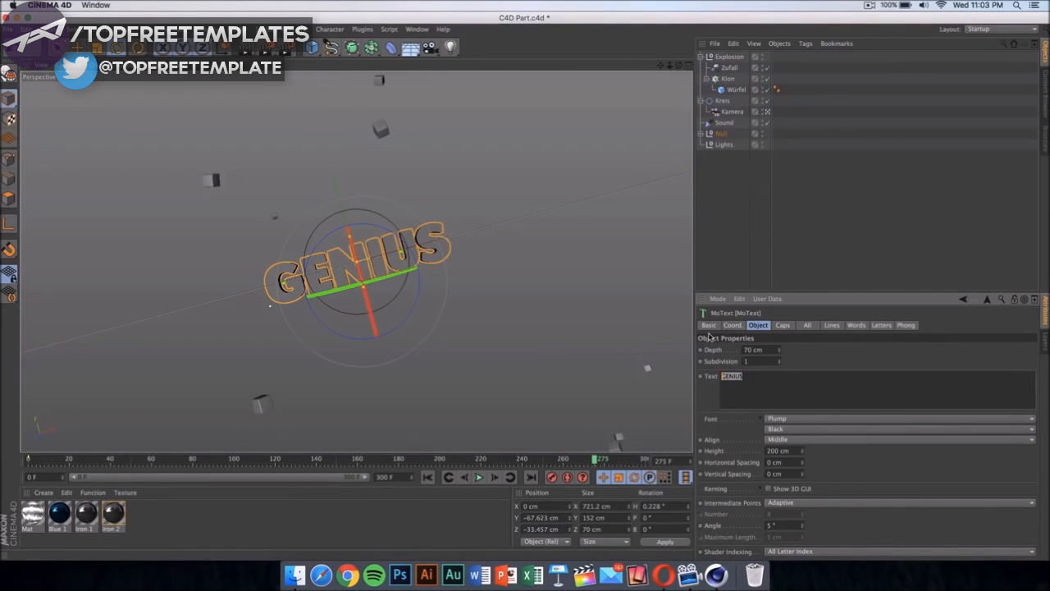
{"action": "type", "text": "Ti"}
{"action": "left_click", "coordinate": [603, 281]}
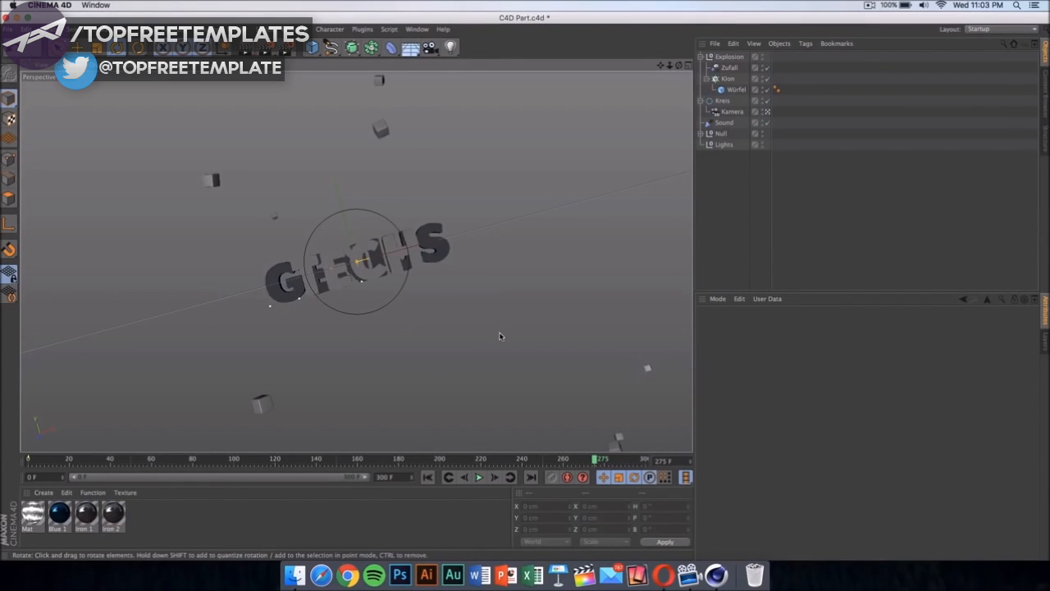
Step: Set the wording of the inner MoText object, the one 55 cm deep, to TECH
{"action": "left_click", "coordinate": [447, 251]}
{"action": "left_click", "coordinate": [782, 374]}
{"action": "key", "text": "ctrl+a"}
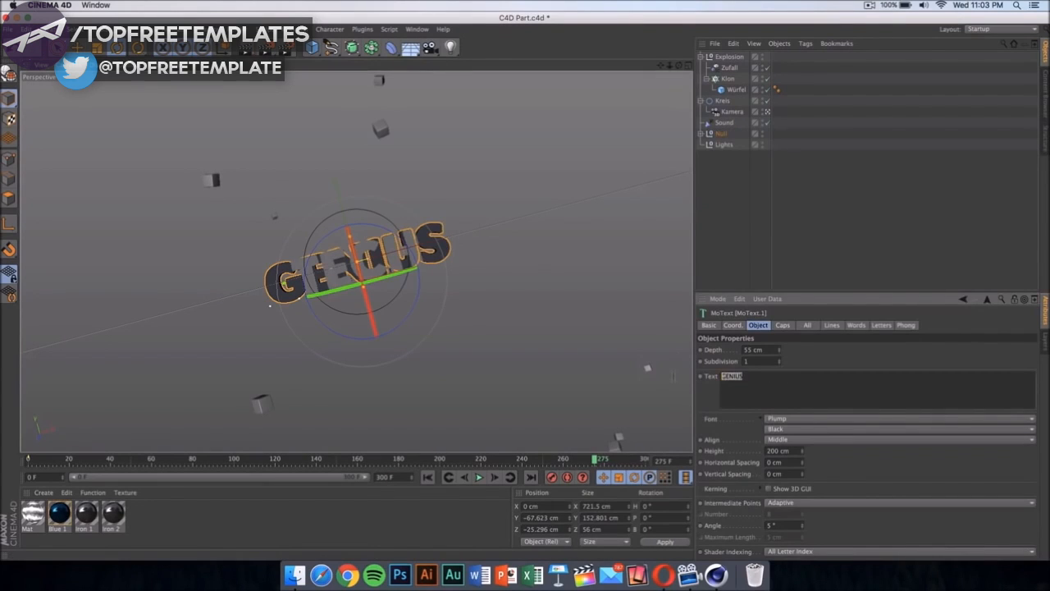
{"action": "type", "text": "TE"}
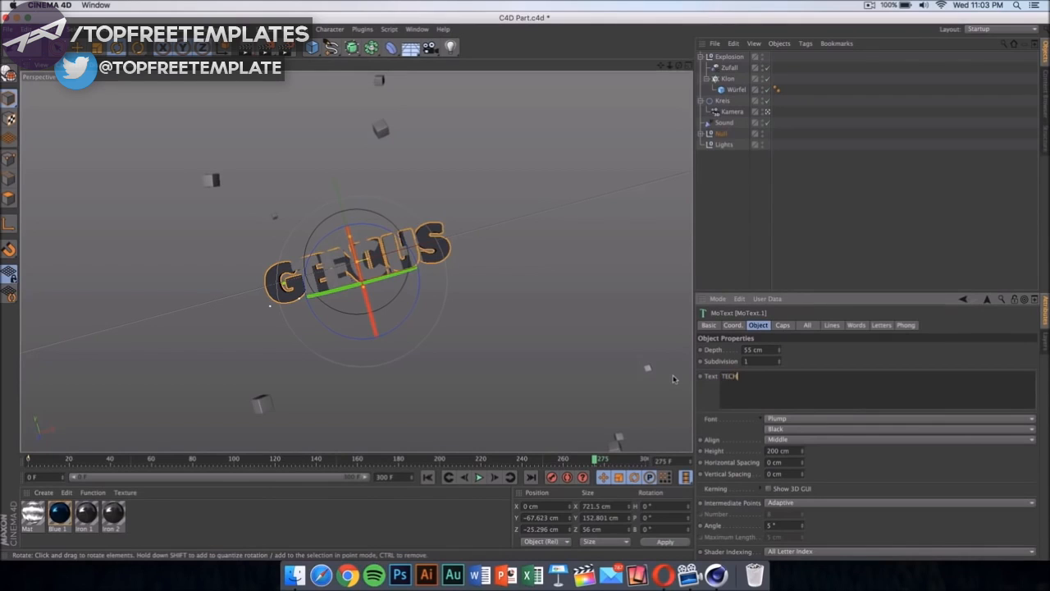
{"action": "type", "text": "CH"}
{"action": "left_click", "coordinate": [603, 271]}
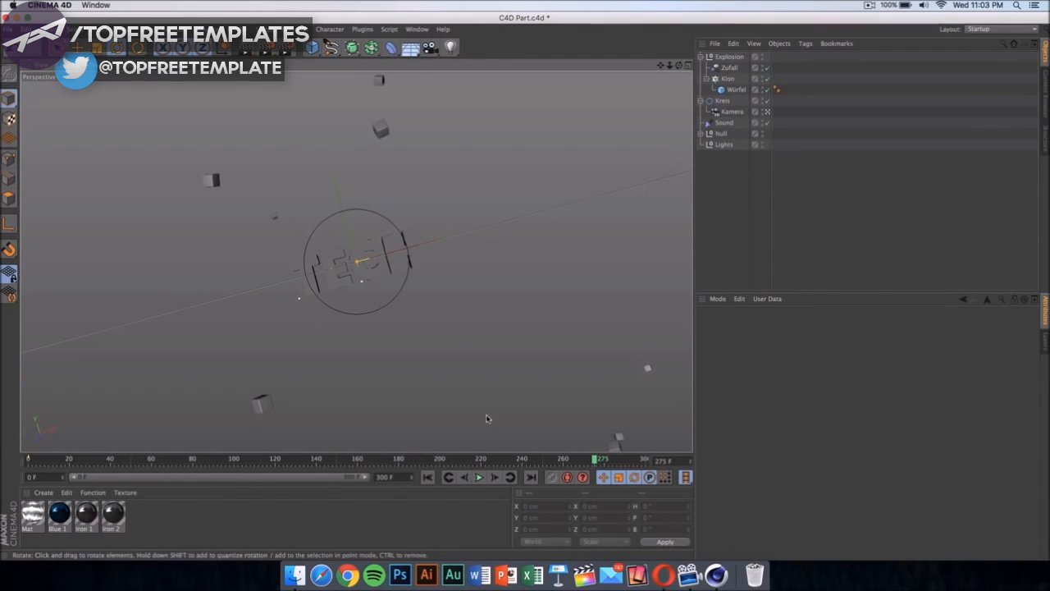
Step: Play the animation, pause it at frame 216 and test-render that frame in the viewport
{"action": "left_click", "coordinate": [481, 479]}
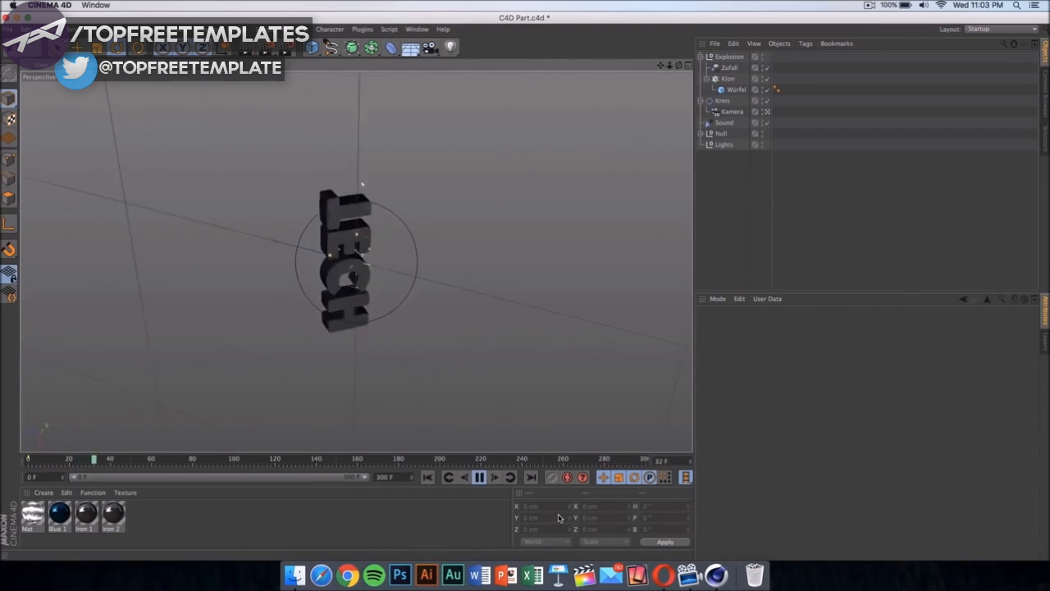
{"action": "left_click", "coordinate": [483, 484]}
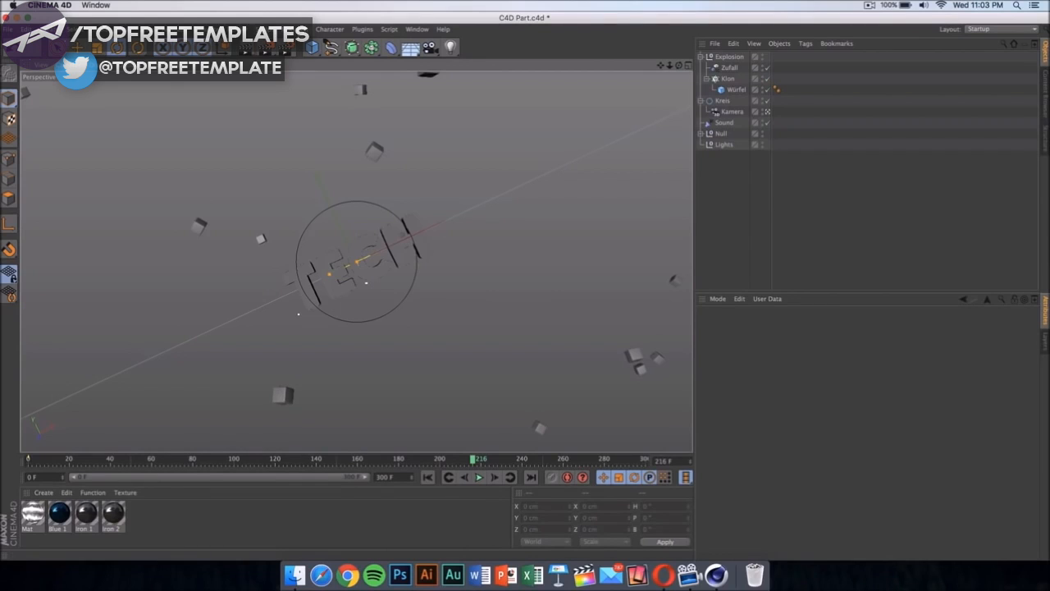
{"action": "left_click", "coordinate": [233, 29]}
{"action": "left_click", "coordinate": [270, 46]}
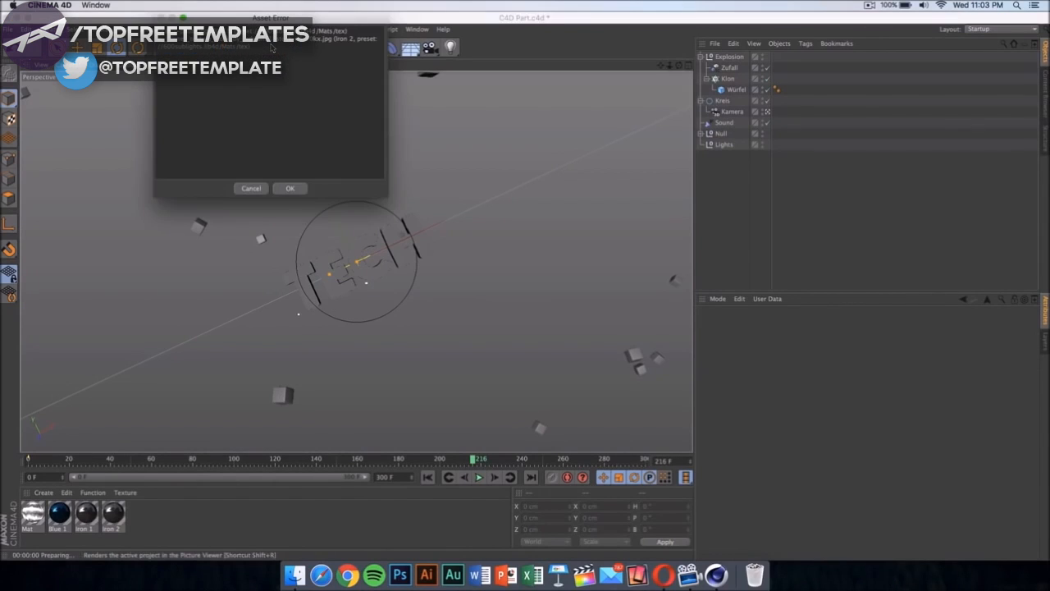
{"action": "left_click", "coordinate": [294, 190]}
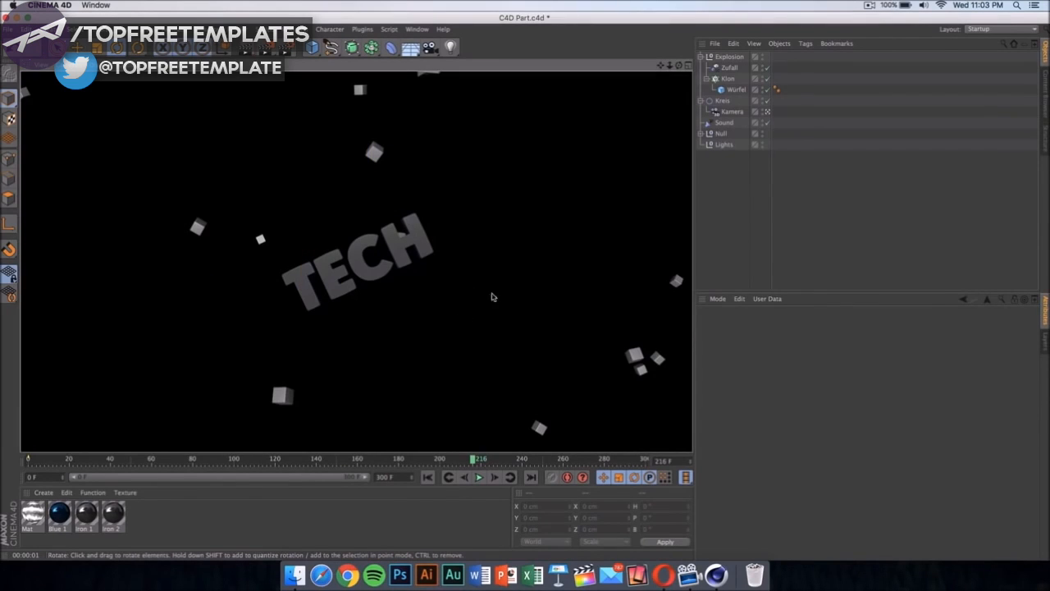
{"action": "left_click", "coordinate": [509, 266]}
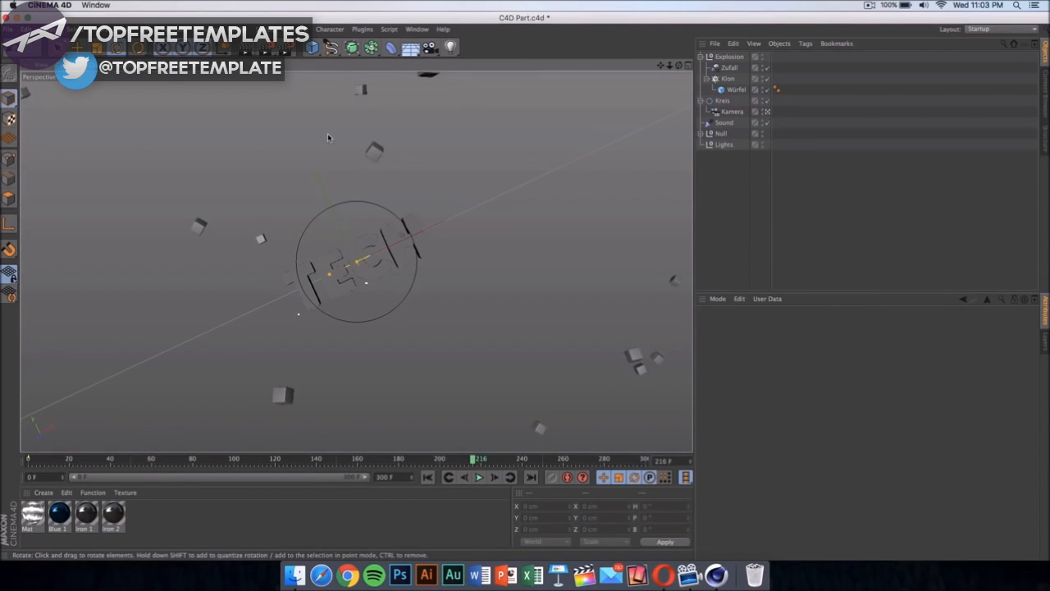
Step: Browse the available fonts for the outer TECH text without choosing a different one
{"action": "left_click", "coordinate": [425, 244]}
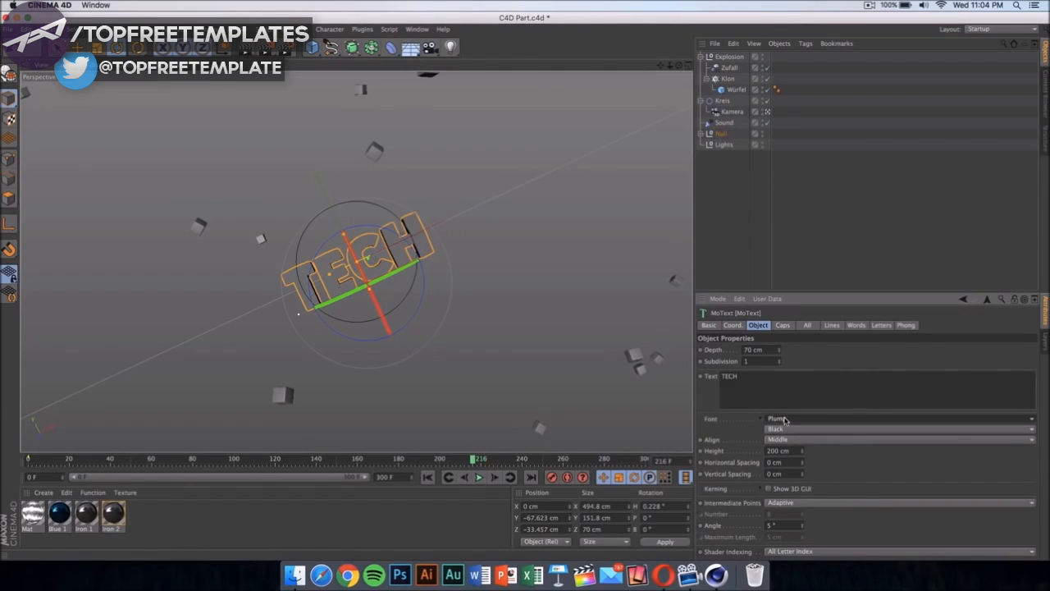
{"action": "left_click", "coordinate": [811, 418]}
{"action": "left_click", "coordinate": [811, 419]}
{"action": "left_click", "coordinate": [810, 418]}
{"action": "scroll", "coordinate": [853, 362], "scroll_direction": "down", "scroll_amount": 10}
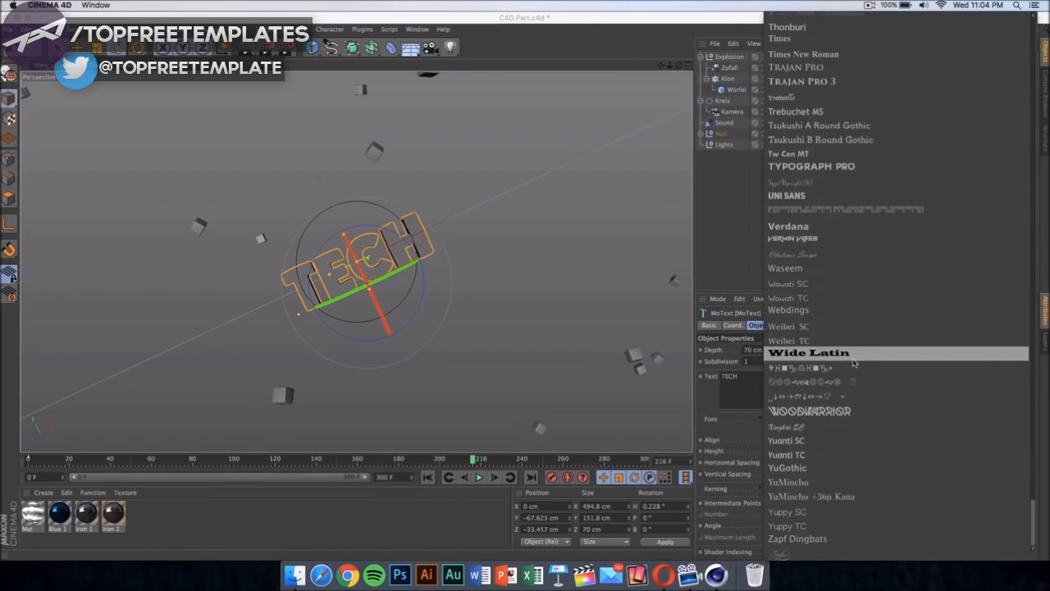
{"action": "scroll", "coordinate": [853, 225], "scroll_direction": "up", "scroll_amount": 20}
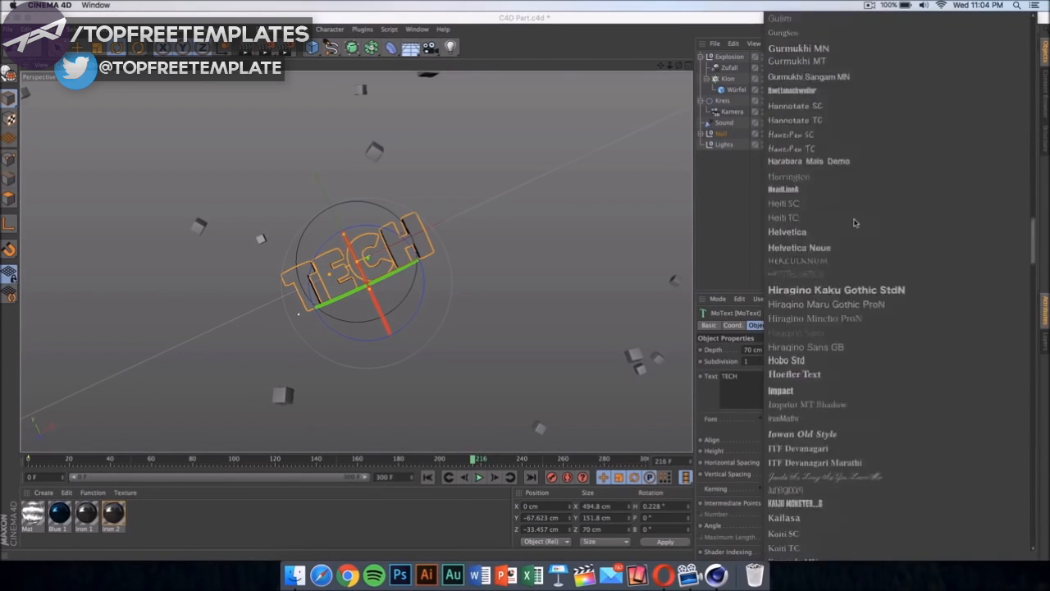
{"action": "scroll", "coordinate": [858, 97], "scroll_direction": "down", "scroll_amount": 20}
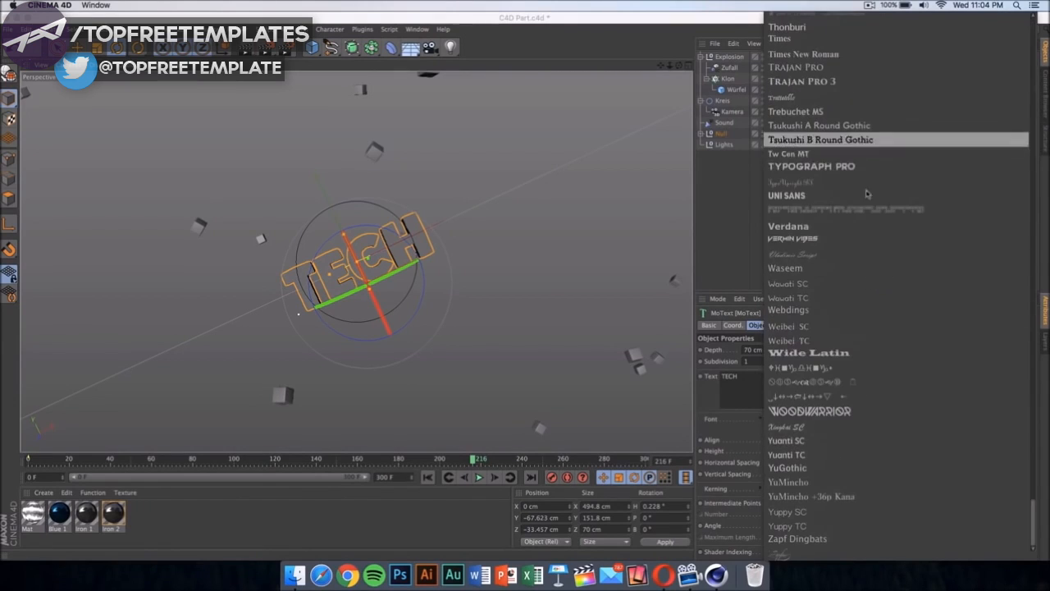
{"action": "left_click", "coordinate": [583, 321]}
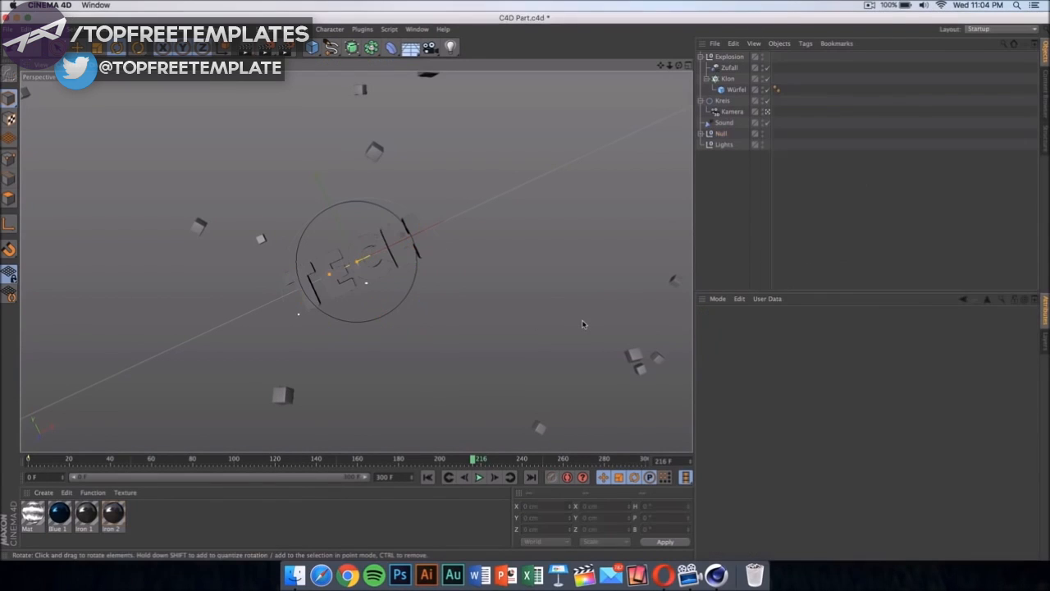
Step: Inspect the color settings of the Blue 1 material in the Material Editor
{"action": "left_click", "coordinate": [62, 514]}
{"action": "double_click", "coordinate": [65, 513]}
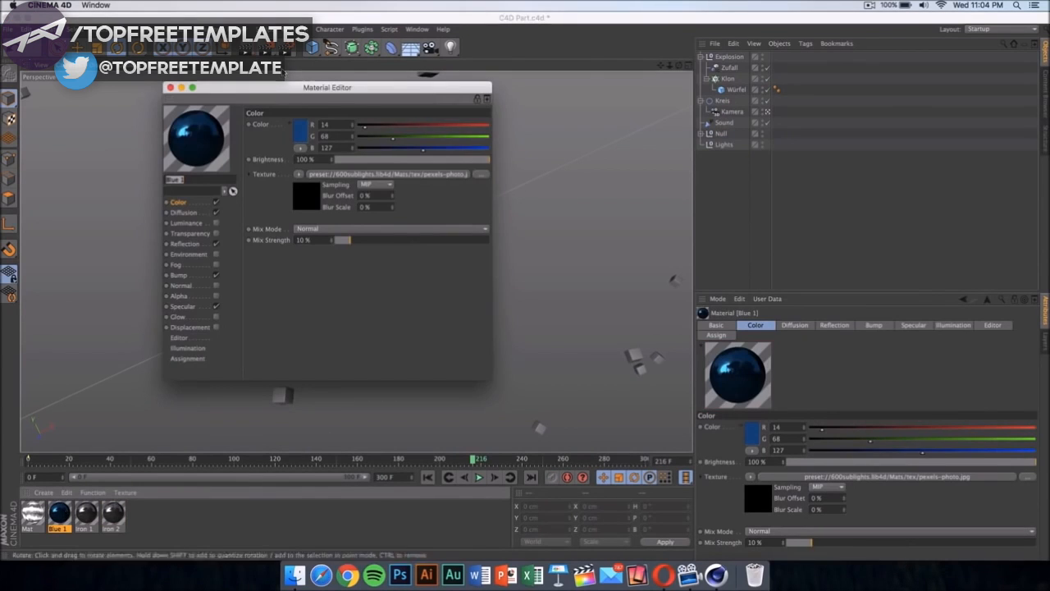
{"action": "left_click_drag", "start_coordinate": [283, 87], "coordinate": [623, 45]}
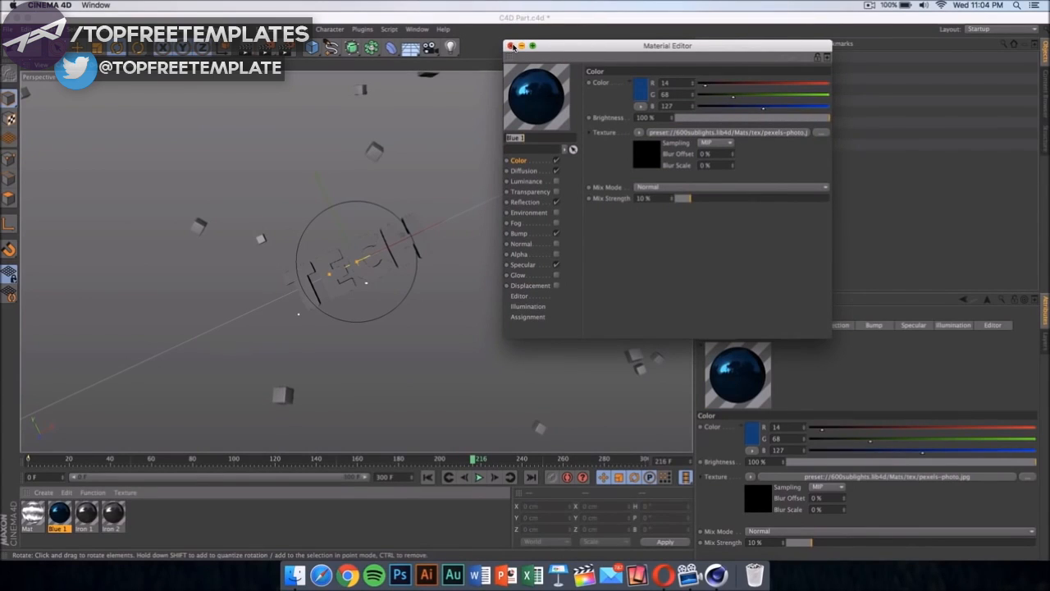
{"action": "left_click", "coordinate": [511, 46]}
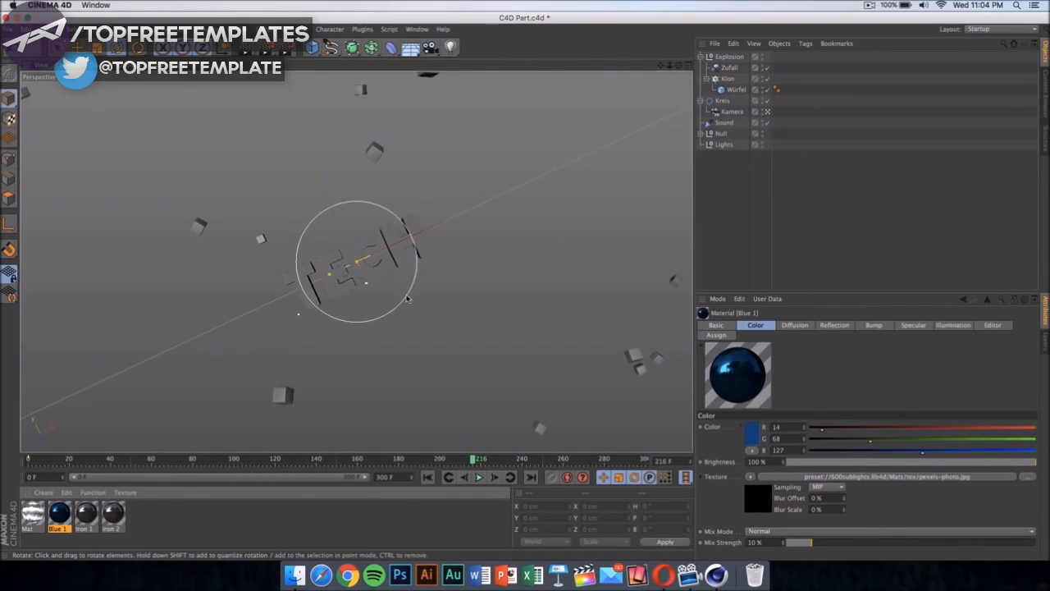
Step: Review the render settings for output and saving, including the save destination and the available file formats
{"action": "left_click", "coordinate": [289, 51]}
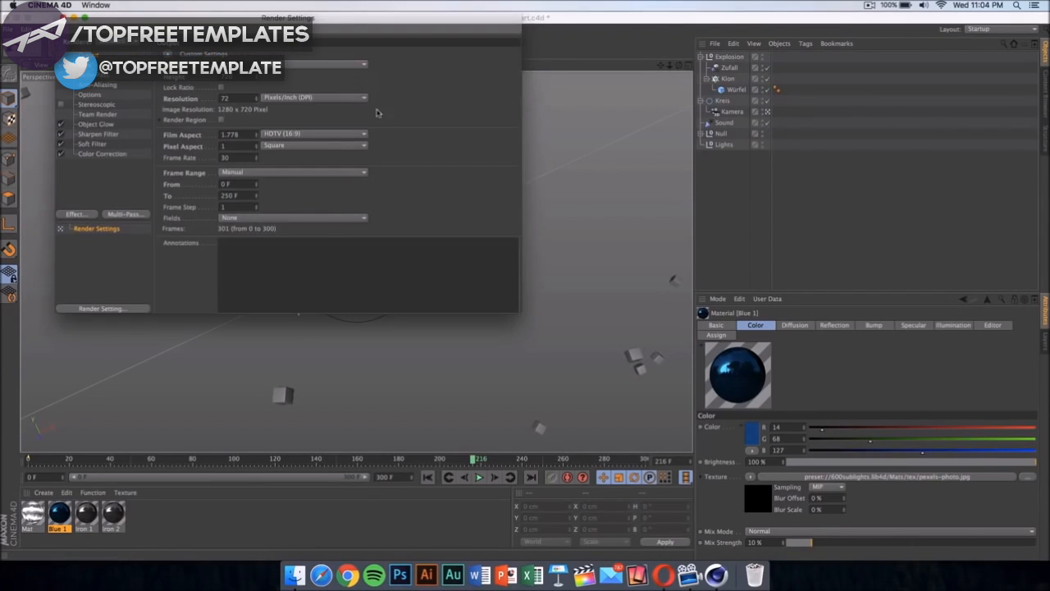
{"action": "left_click_drag", "start_coordinate": [321, 27], "coordinate": [487, 113]}
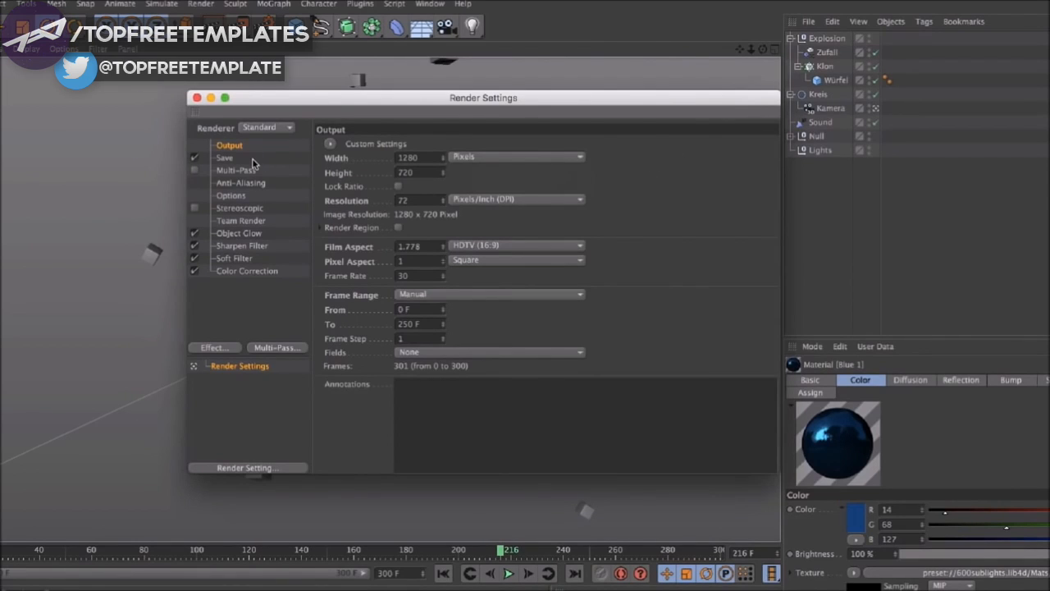
{"action": "left_click", "coordinate": [225, 157]}
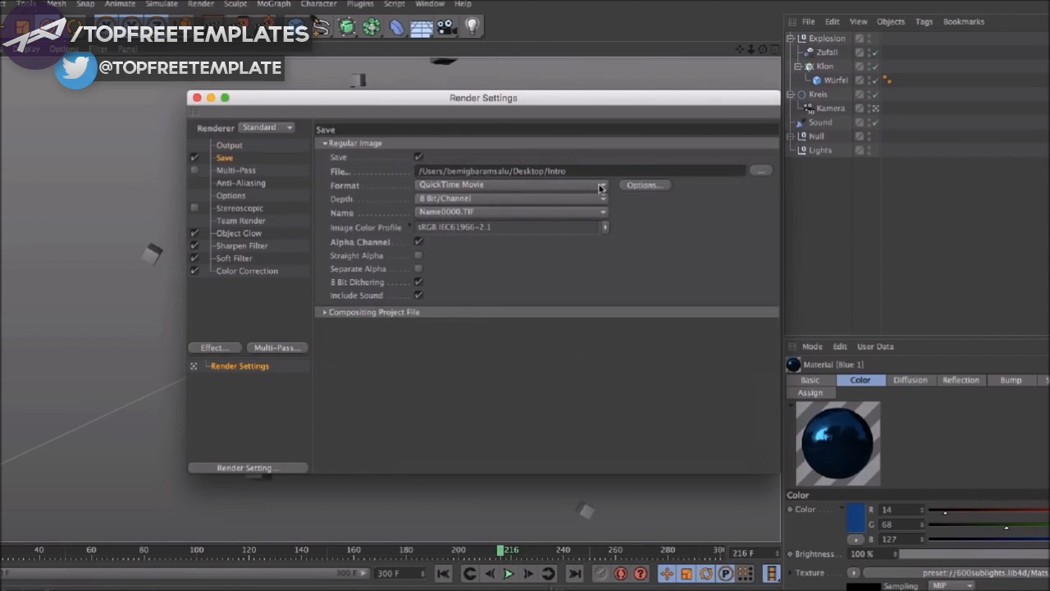
{"action": "left_click", "coordinate": [760, 169]}
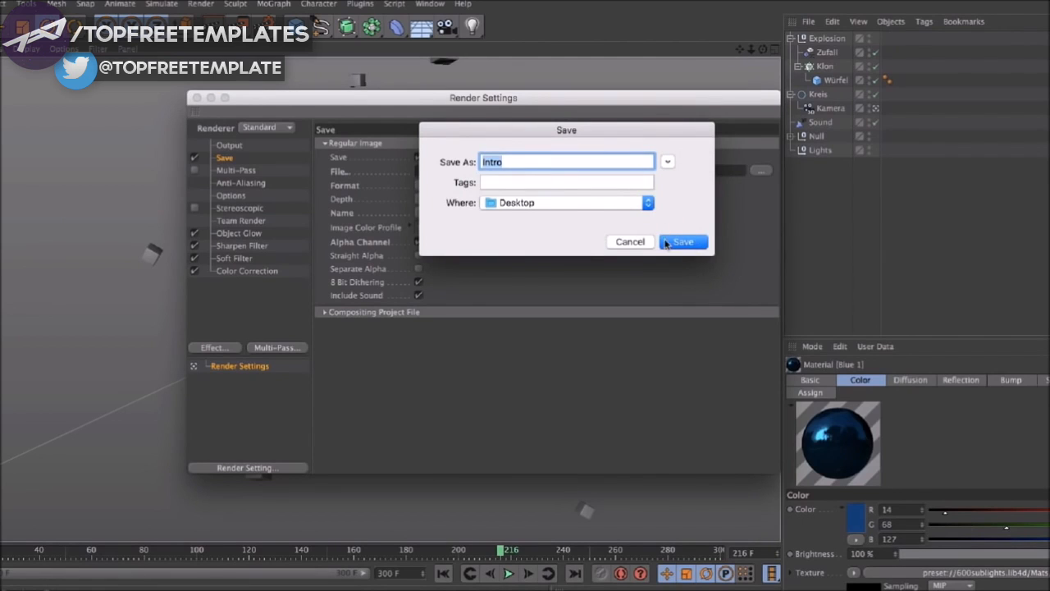
{"action": "left_click", "coordinate": [634, 242]}
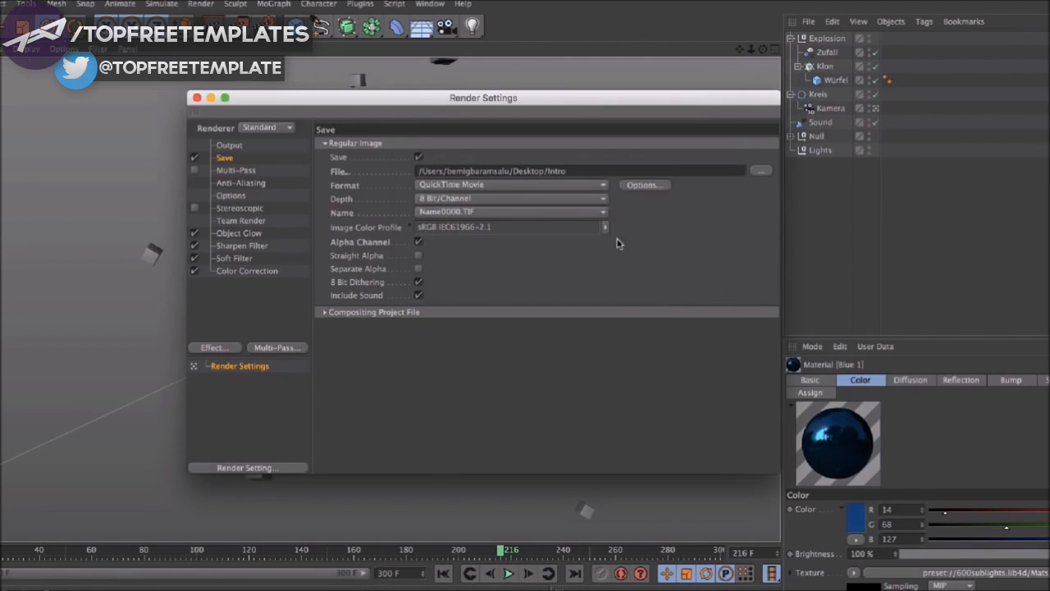
{"action": "left_click", "coordinate": [528, 185]}
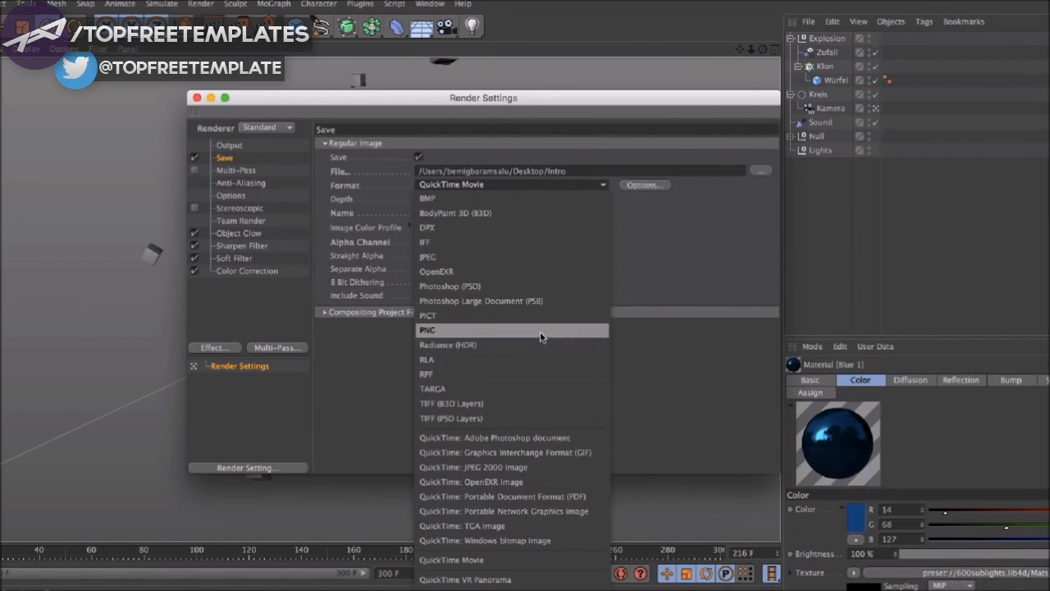
{"action": "left_click", "coordinate": [691, 246]}
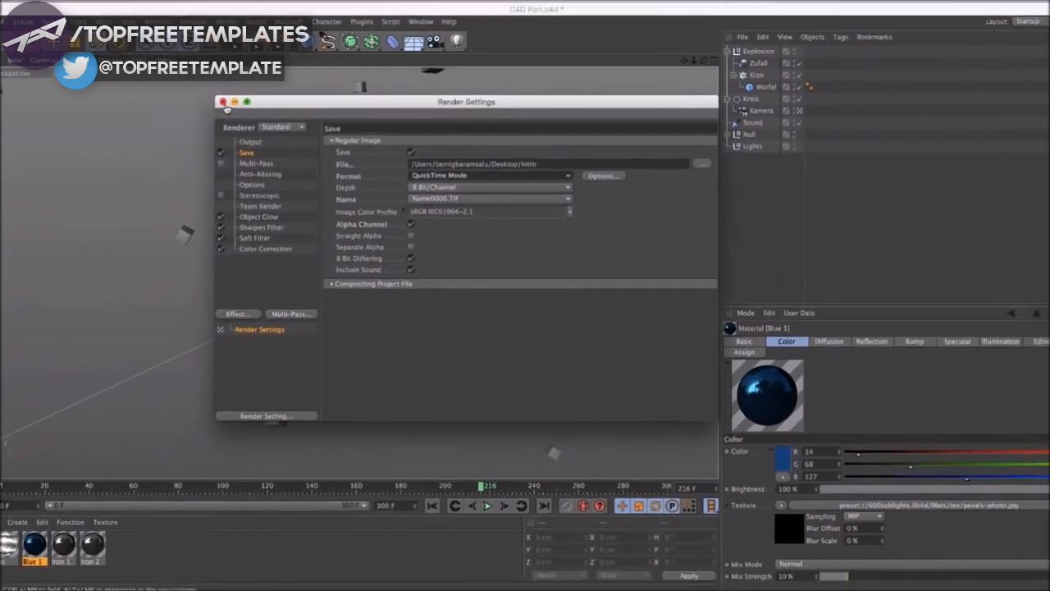
{"action": "left_click", "coordinate": [197, 98]}
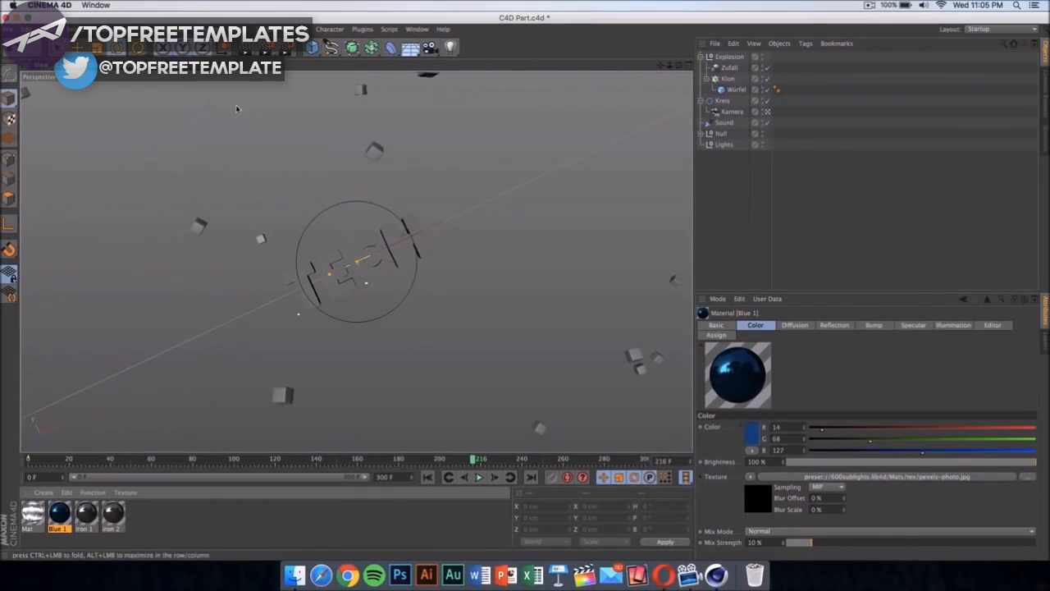
Step: Render the animation to the Picture Viewer despite the missing textures, and close the viewer
{"action": "left_click", "coordinate": [273, 52]}
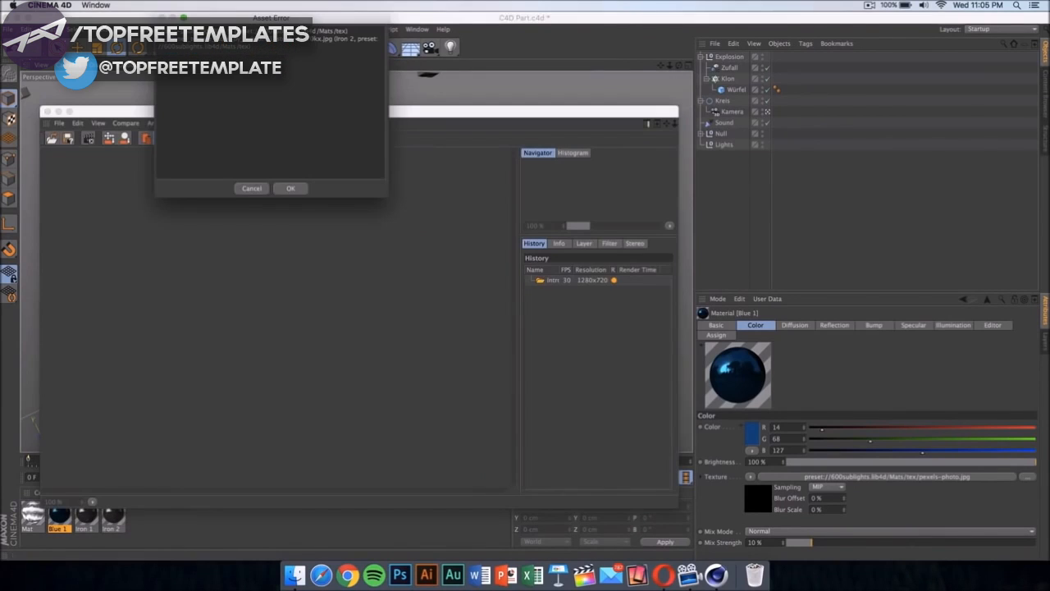
{"action": "left_click", "coordinate": [287, 187]}
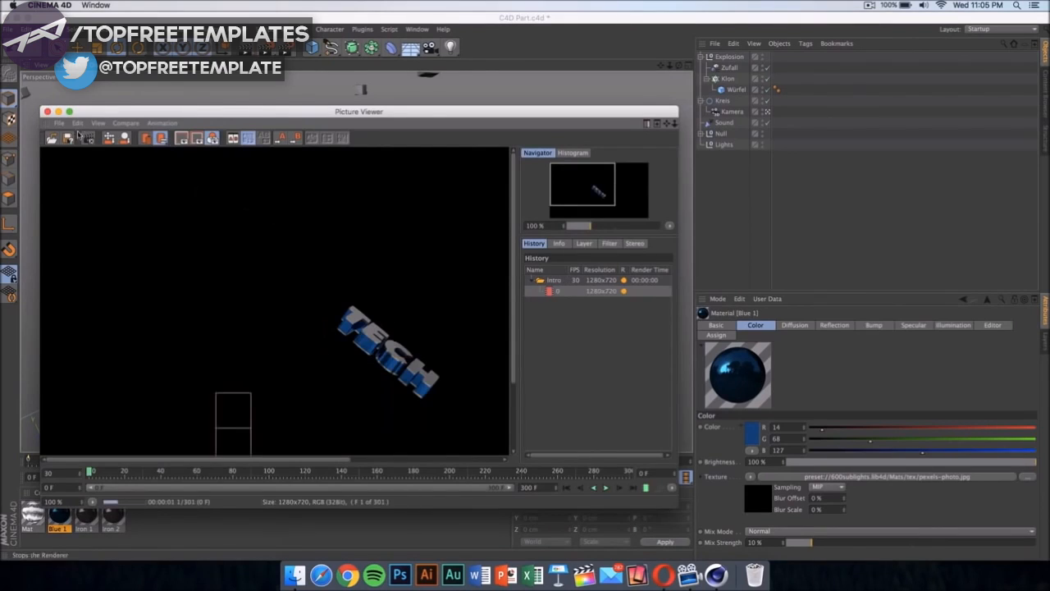
{"action": "left_click", "coordinate": [48, 112]}
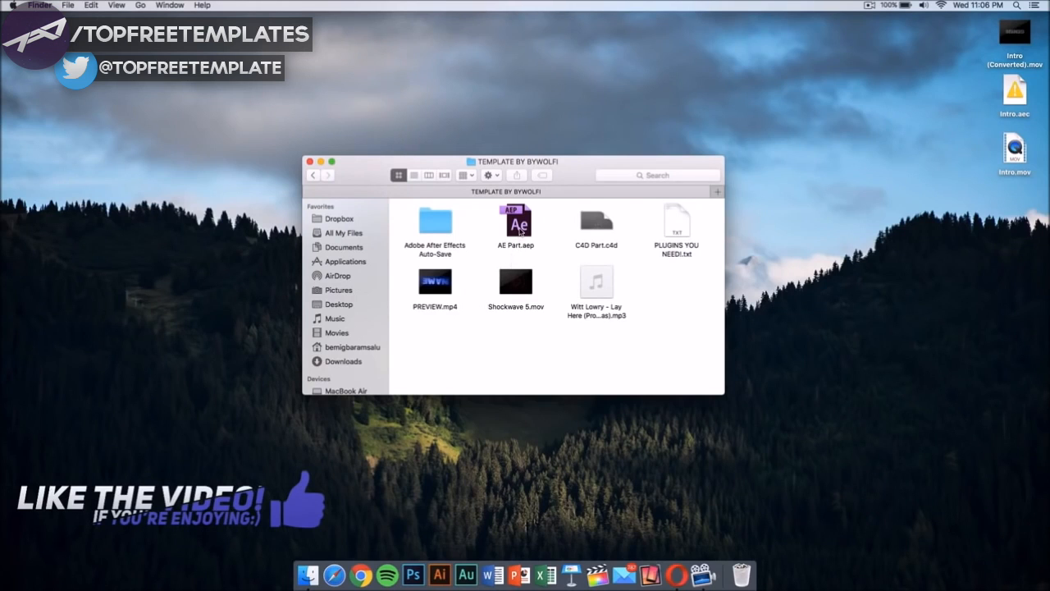
Step: Open AE Part.aep in After Effects and scrub the Template composition to about 0:00:04:21
{"action": "left_click", "coordinate": [519, 231]}
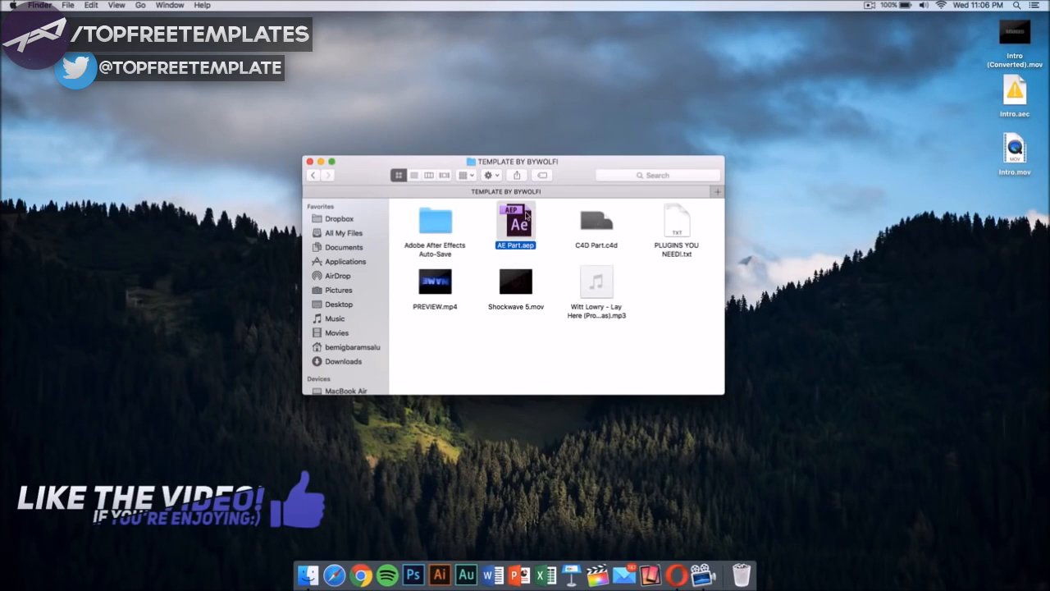
{"action": "double_click", "coordinate": [520, 230]}
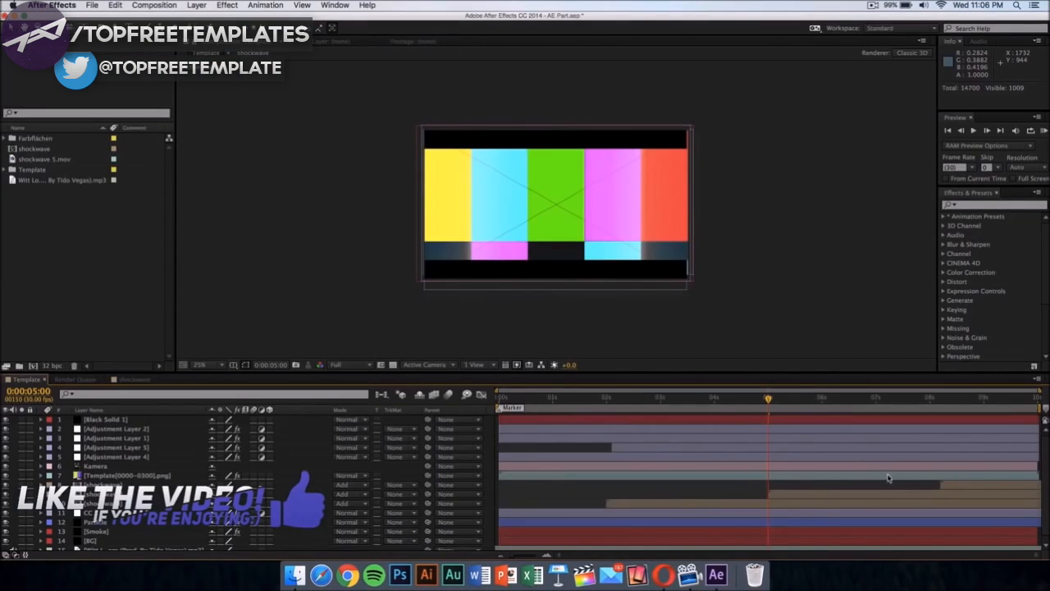
{"action": "left_click_drag", "start_coordinate": [769, 398], "coordinate": [504, 394]}
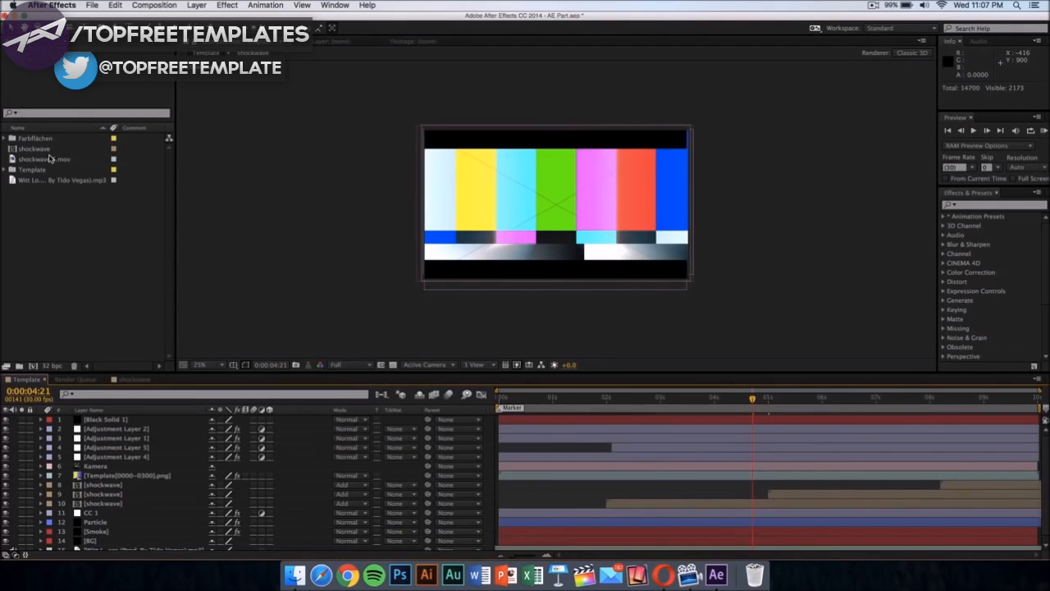
Step: Replace the missing Template[0000-0300].png footage in the Template folder with Intro (Converted).mov from the Desktop
{"action": "left_click", "coordinate": [23, 170]}
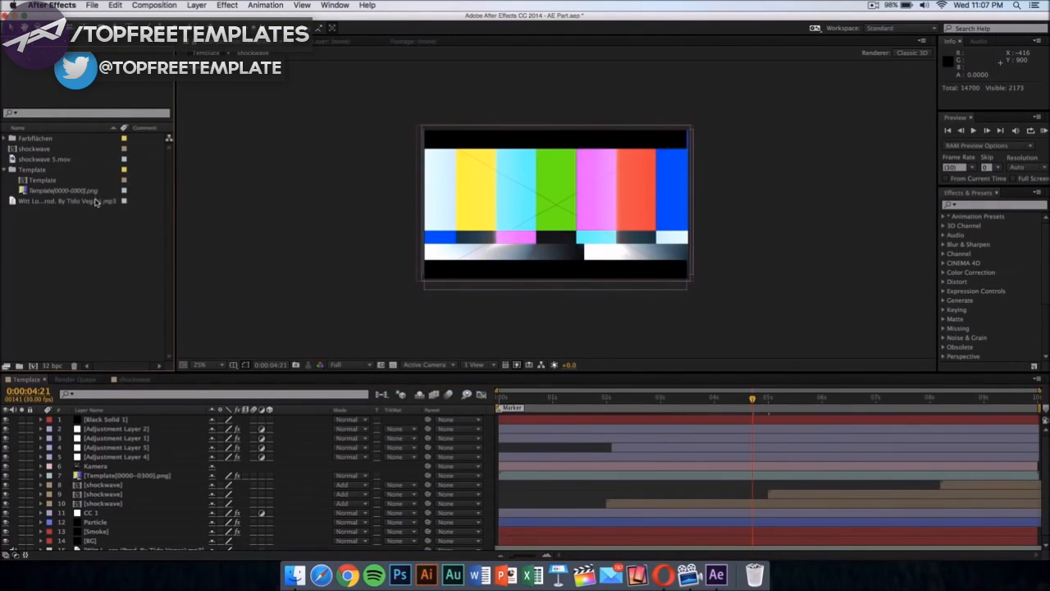
{"action": "left_click", "coordinate": [32, 172]}
{"action": "left_click", "coordinate": [37, 191]}
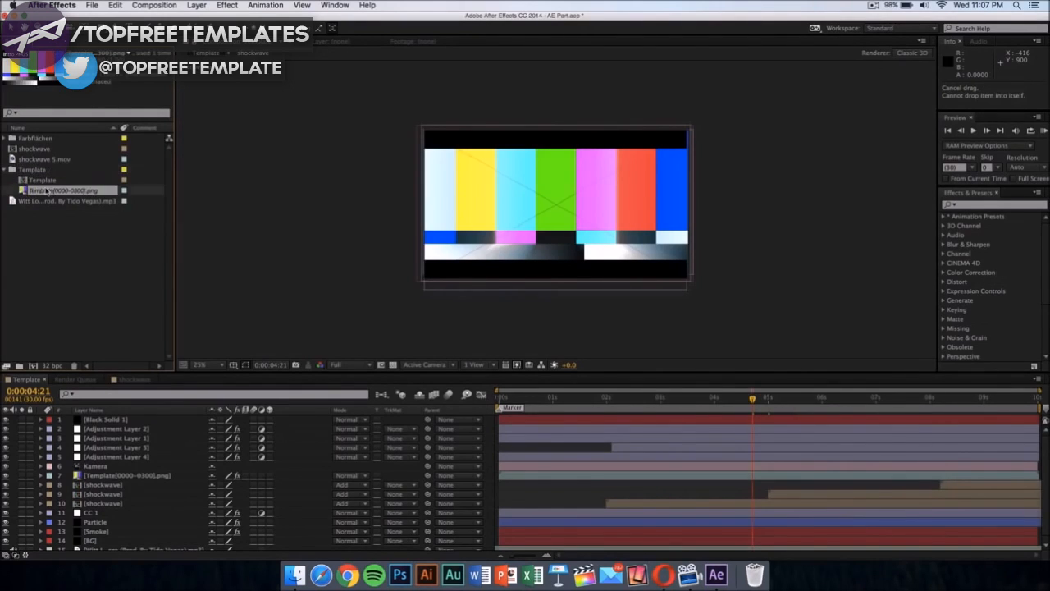
{"action": "right_click", "coordinate": [49, 193]}
{"action": "left_click", "coordinate": [49, 193]}
{"action": "right_click", "coordinate": [94, 195]}
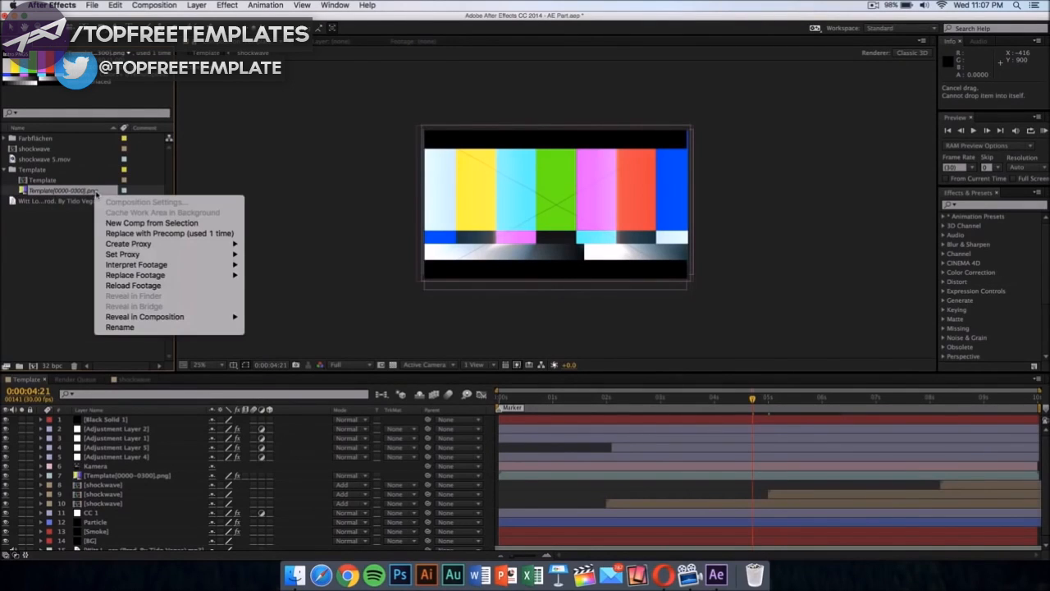
{"action": "mouse_move", "coordinate": [169, 277]}
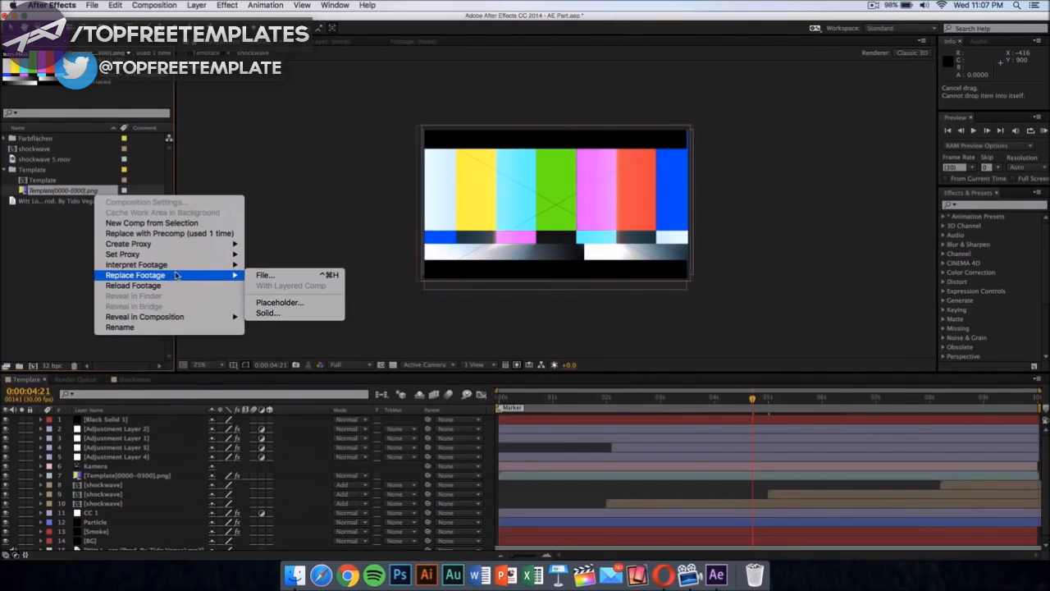
{"action": "left_click", "coordinate": [282, 277]}
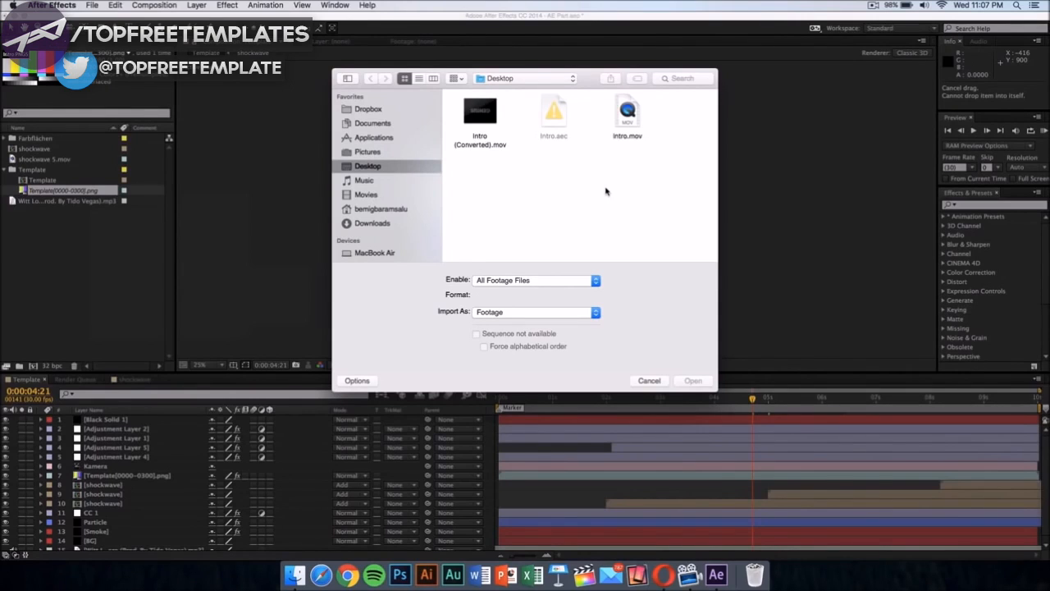
{"action": "left_click", "coordinate": [491, 144]}
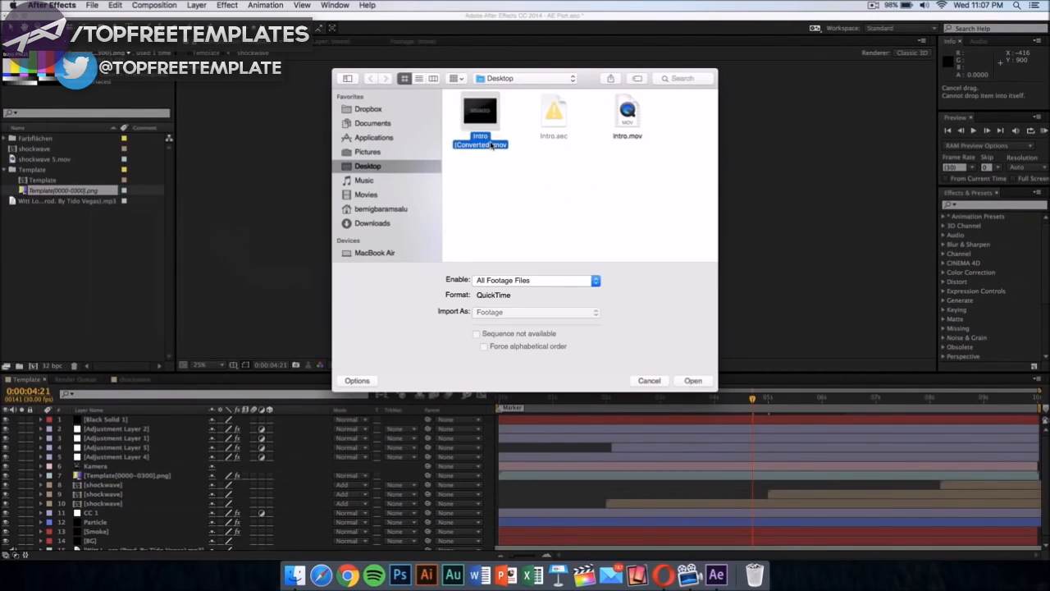
{"action": "left_click", "coordinate": [693, 380]}
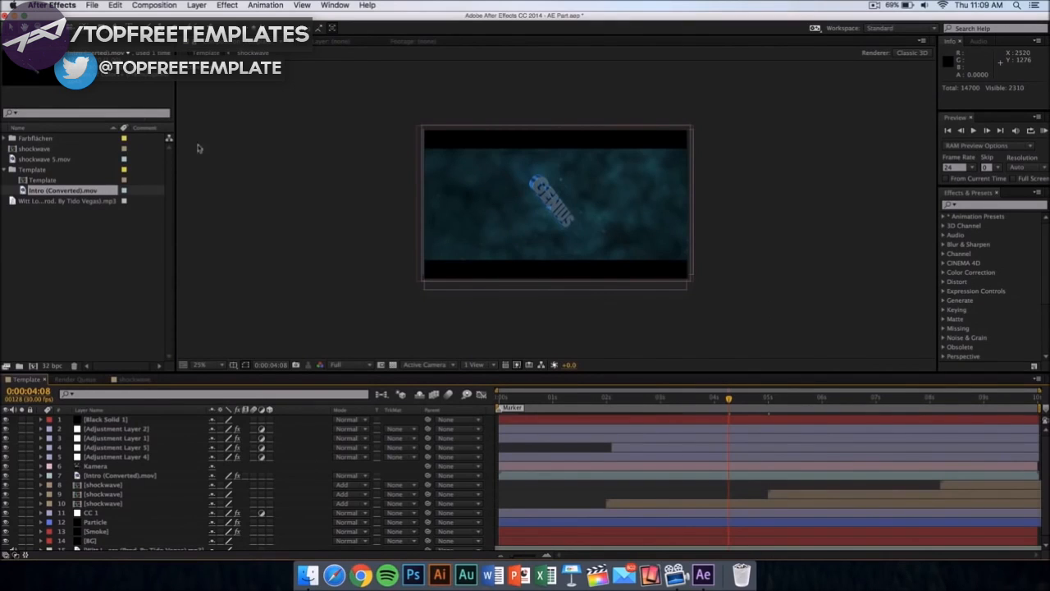
Step: Add the Template composition to the render queue, save its output as Template_1 in QuickTime format on the Desktop, and start the render
{"action": "left_click", "coordinate": [165, 4]}
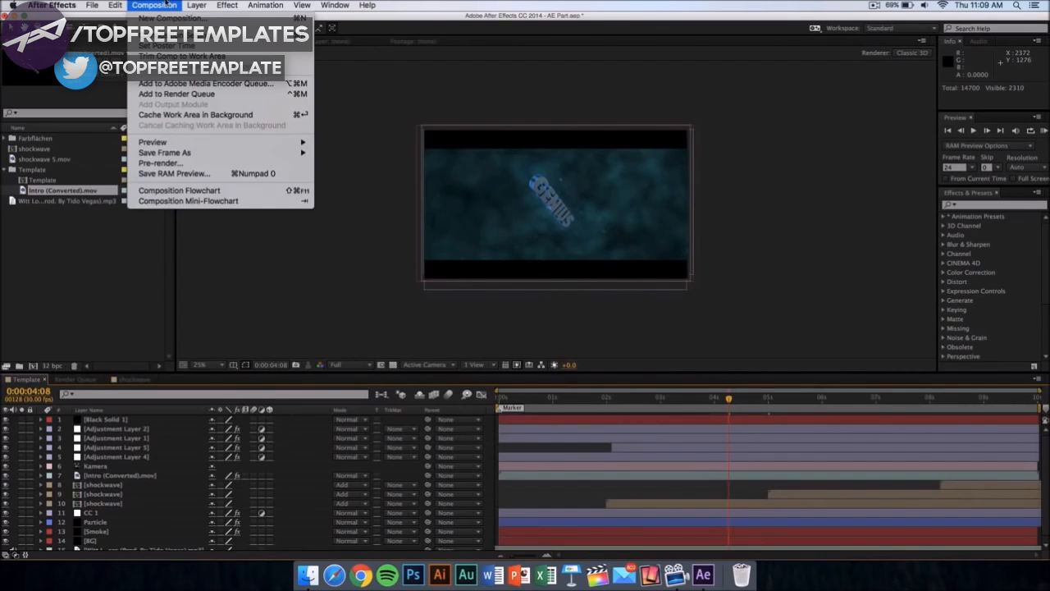
{"action": "left_click", "coordinate": [186, 93]}
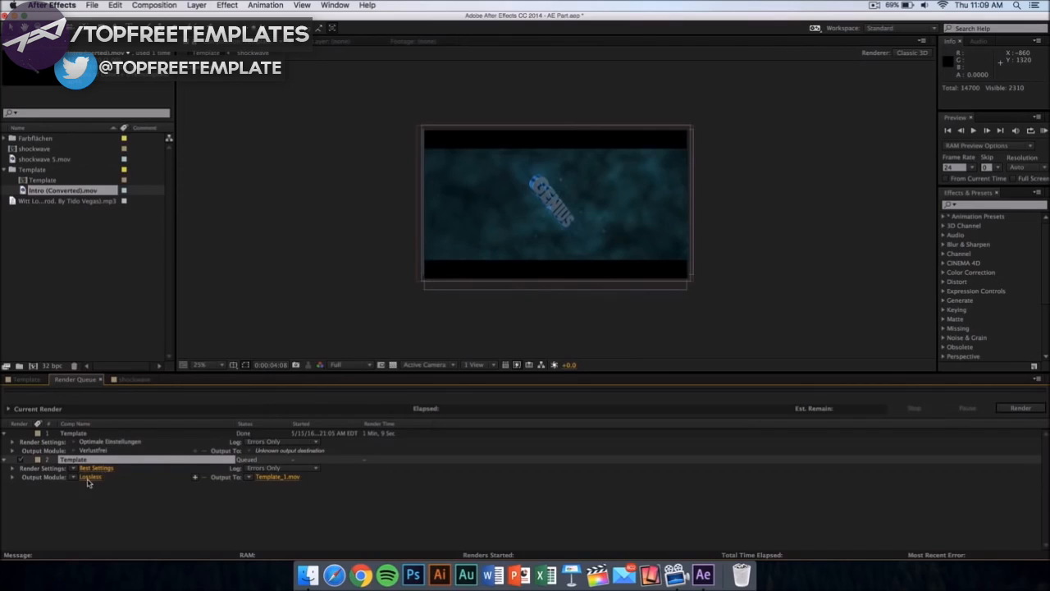
{"action": "left_click", "coordinate": [283, 480]}
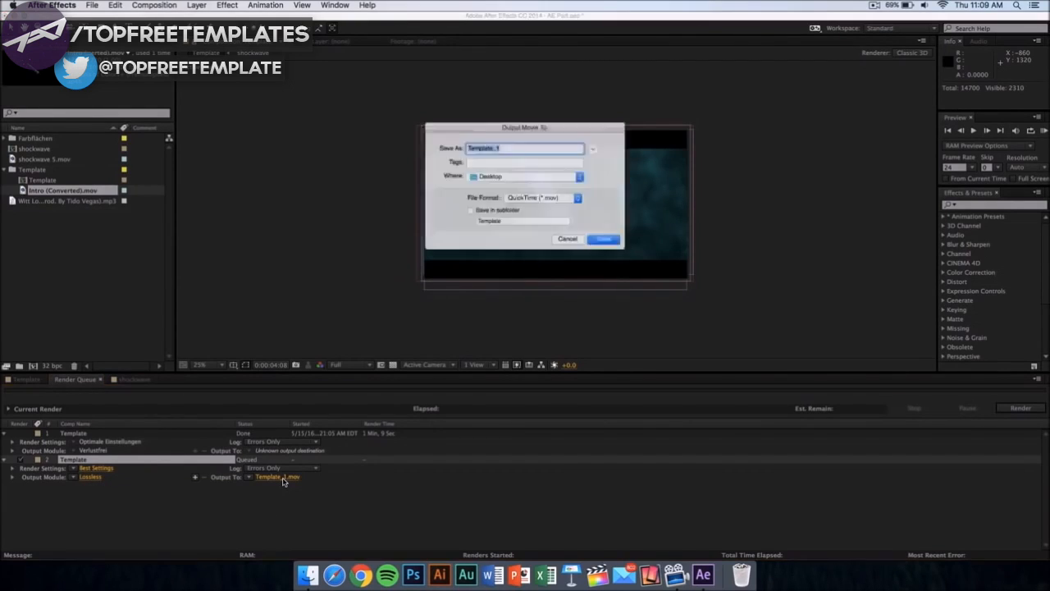
{"action": "left_click", "coordinate": [487, 177]}
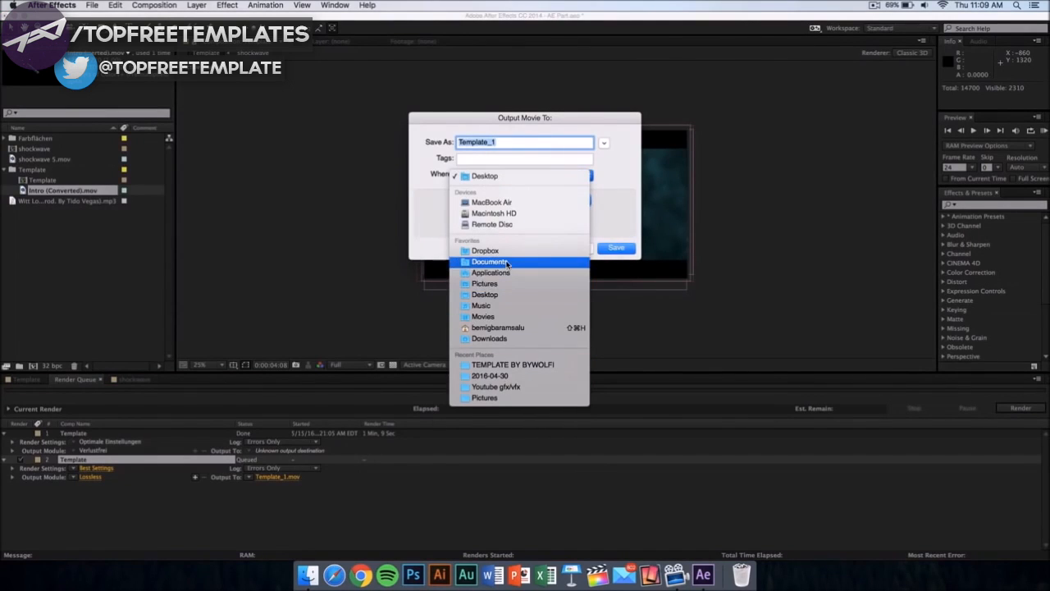
{"action": "left_click", "coordinate": [630, 194]}
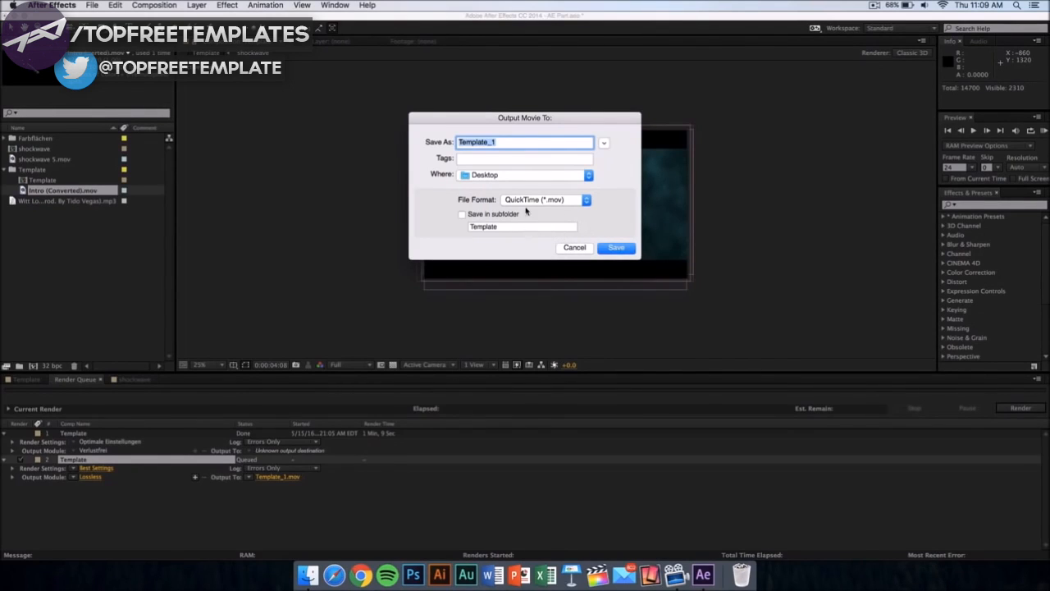
{"action": "left_click", "coordinate": [617, 248]}
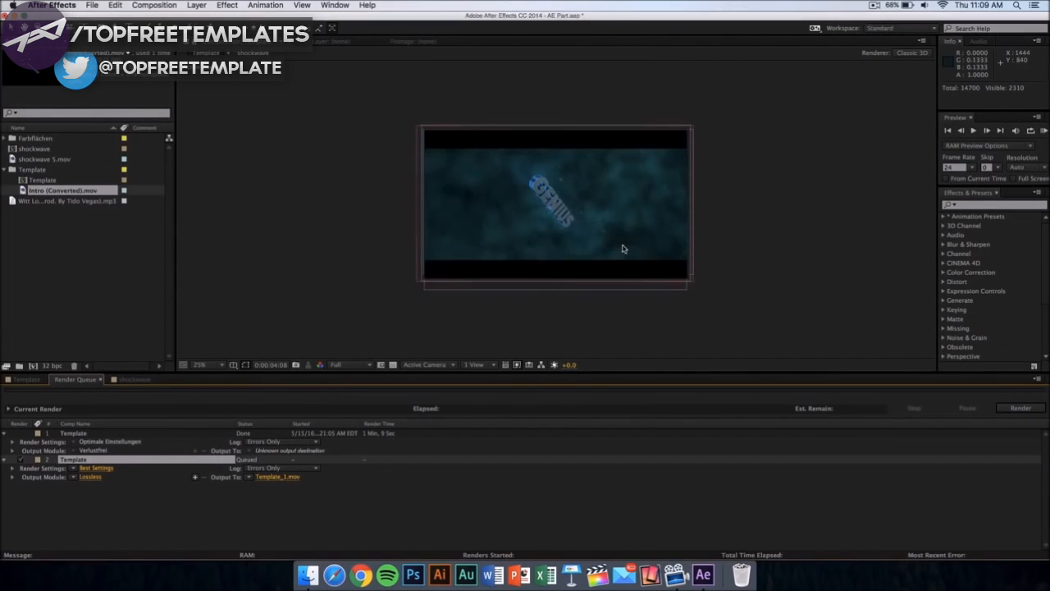
{"action": "left_click", "coordinate": [1019, 409]}
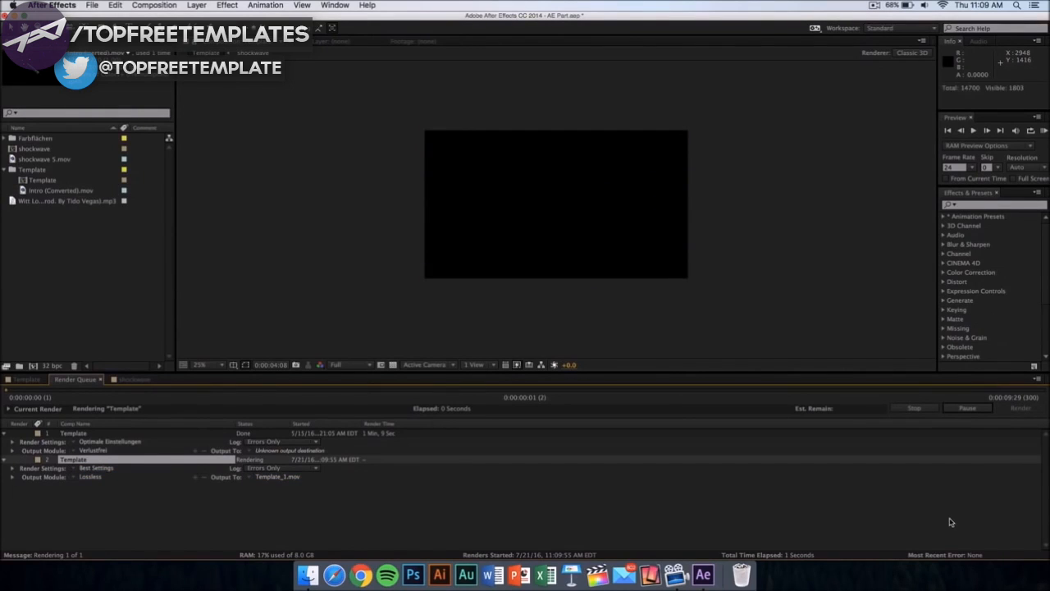